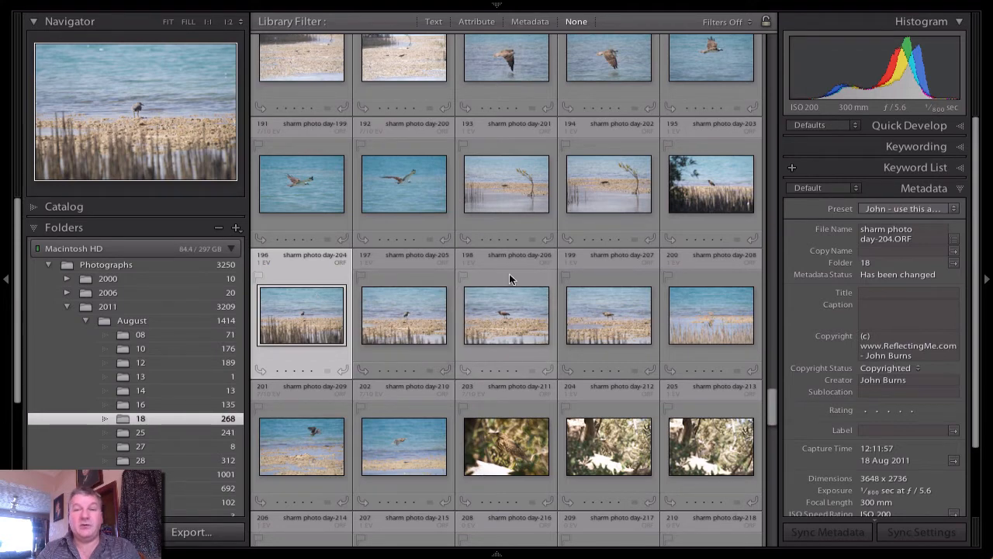
- Look through the four shore bird photos, sharm photo day-204 to 207, at full view and return to the grid
{"action": "mouse_move", "coordinate": [700, 30]}
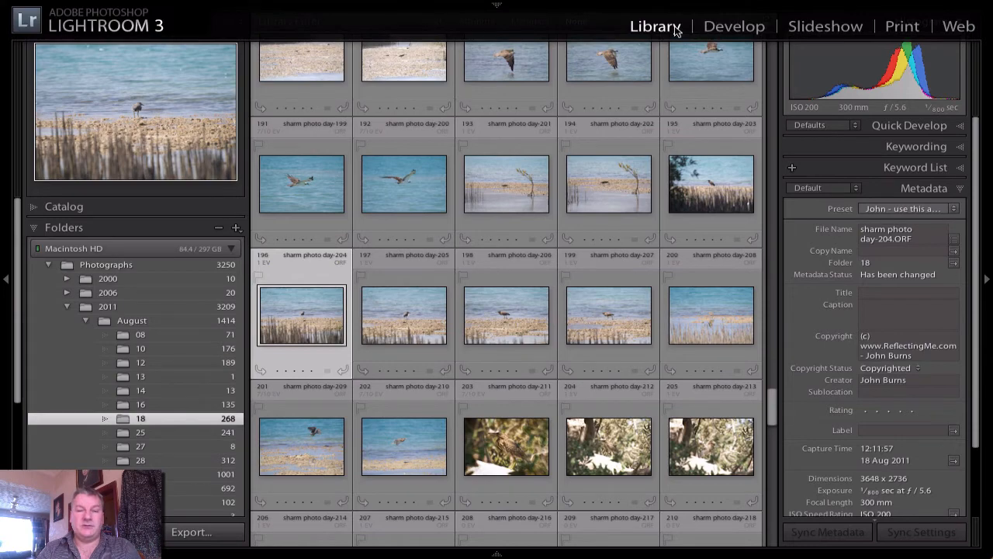
{"action": "double_click", "coordinate": [306, 311]}
{"action": "key", "text": "Right"}
{"action": "key", "text": "Right"}
{"action": "key", "text": "Right"}
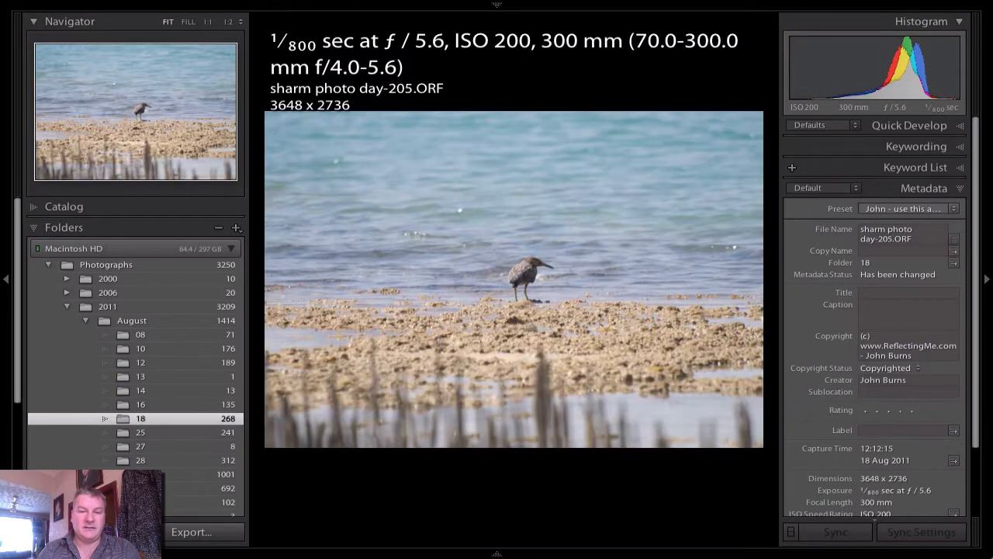
{"action": "key", "text": "Left"}
{"action": "key", "text": "Left"}
{"action": "key", "text": "Left"}
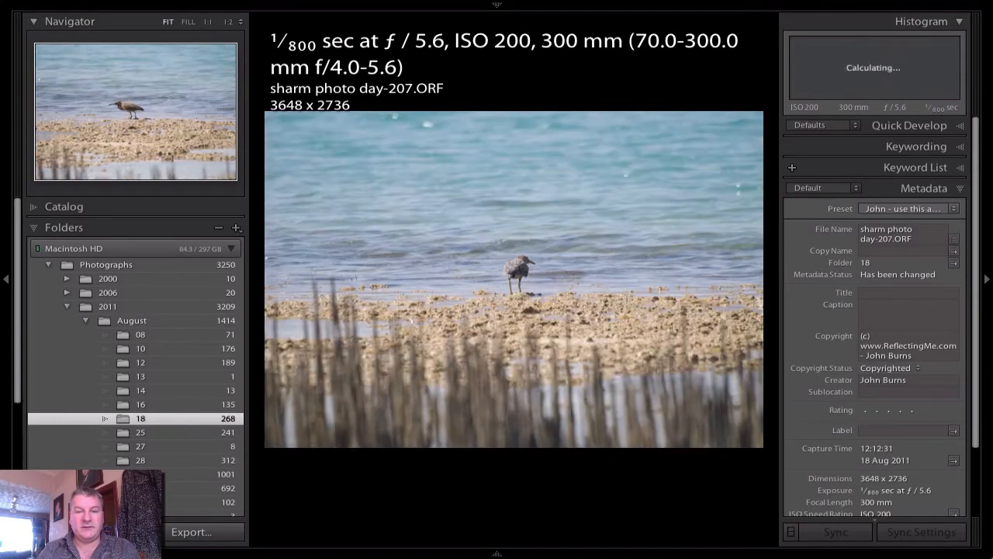
{"action": "double_click", "coordinate": [306, 309]}
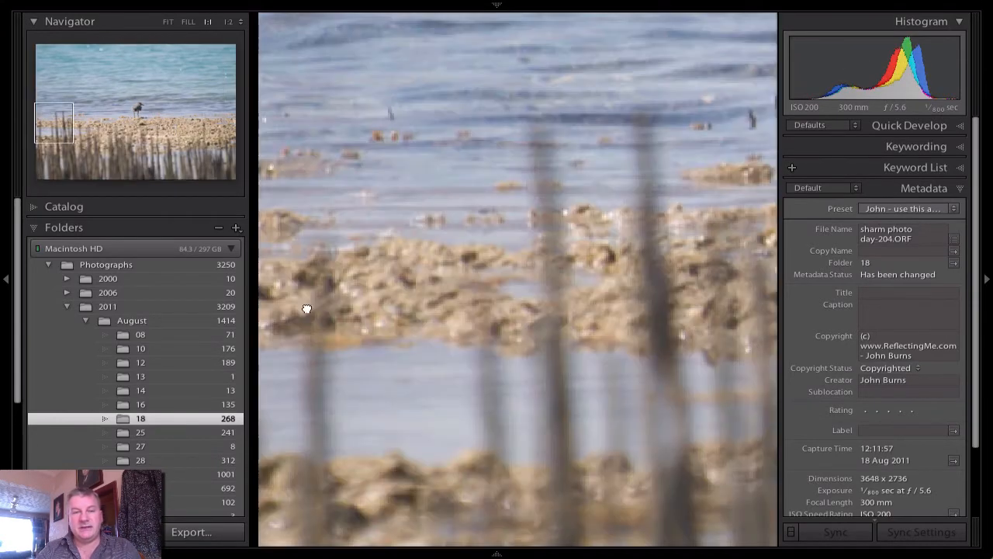
{"action": "left_click", "coordinate": [427, 345]}
{"action": "left_click", "coordinate": [332, 337]}
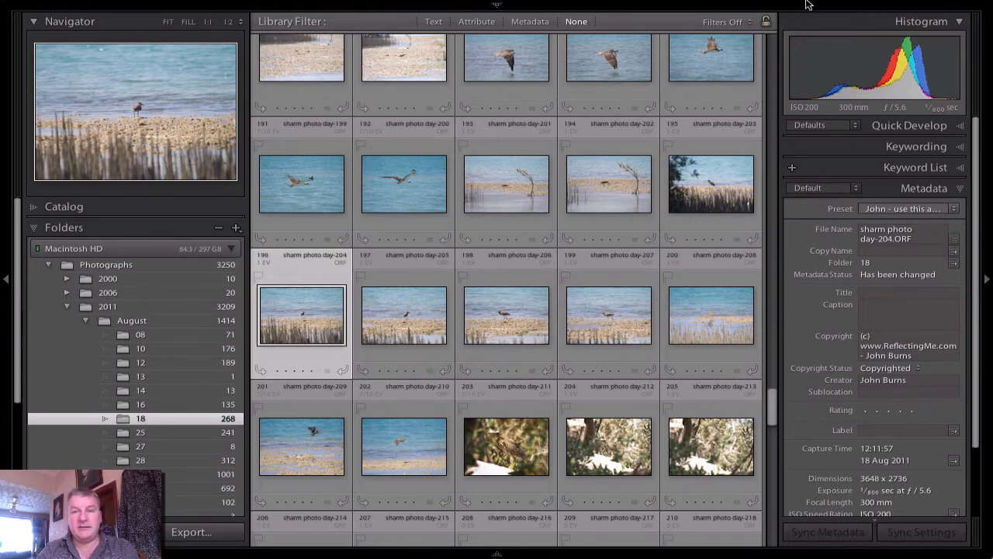
- Develop sharm photo day-204: rotate it by 1.57 degrees and crop it tighter around the bird at the original aspect ratio
{"action": "left_click", "coordinate": [748, 29]}
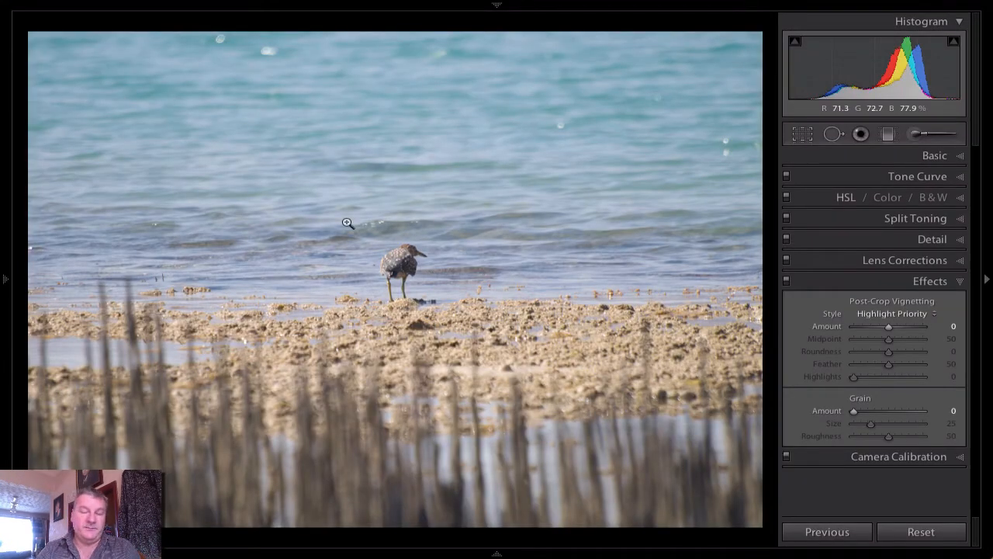
{"action": "left_click", "coordinate": [803, 134]}
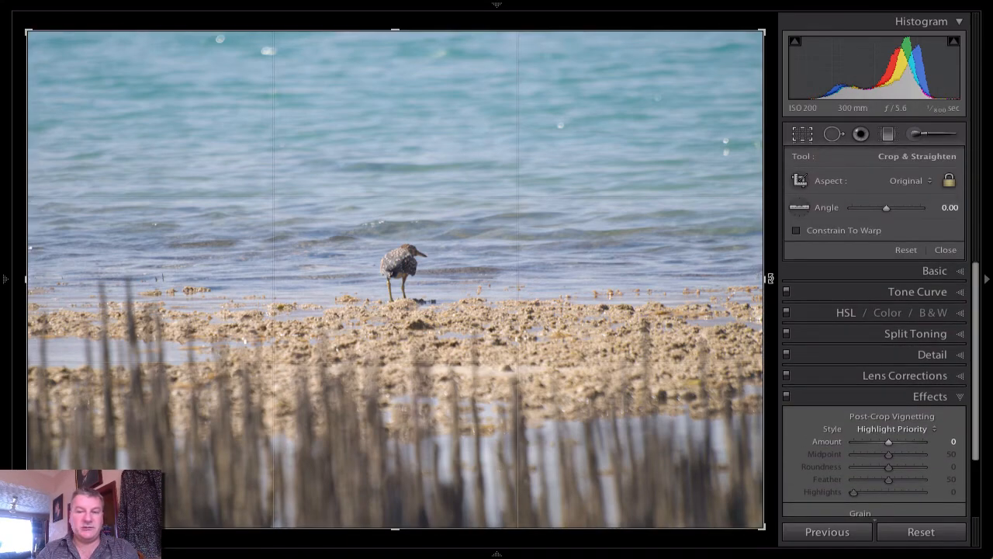
{"action": "left_click_drag", "start_coordinate": [769, 278], "coordinate": [770, 288]}
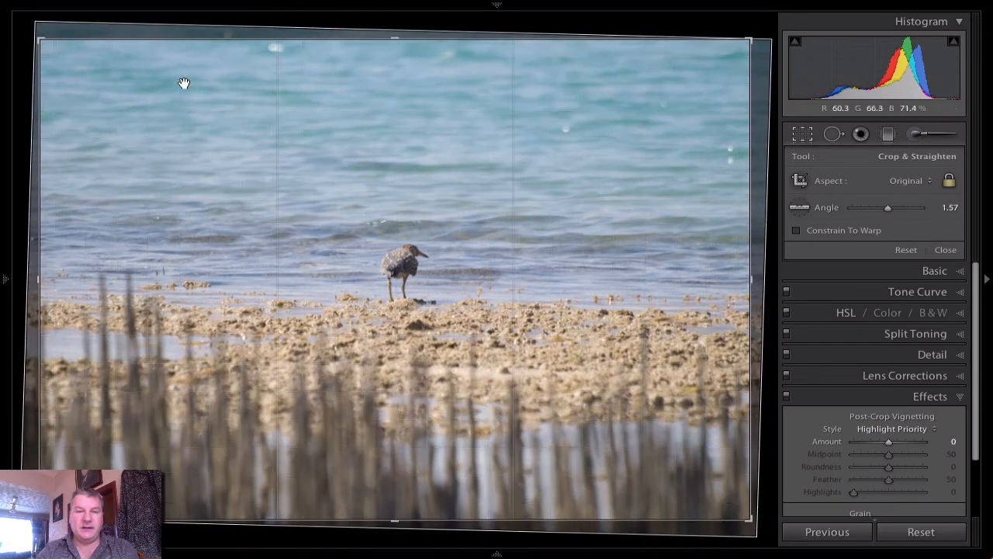
{"action": "left_click_drag", "start_coordinate": [42, 40], "coordinate": [176, 130]}
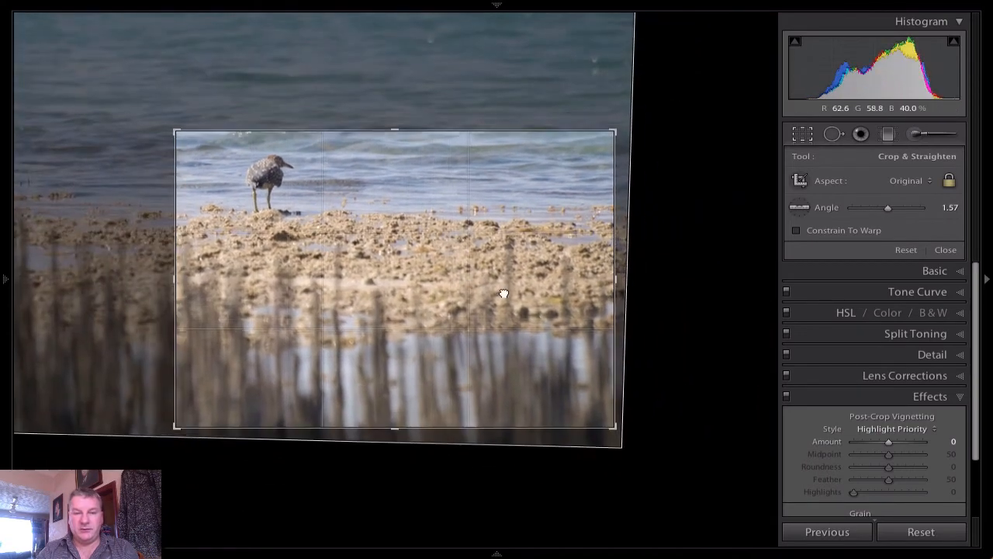
{"action": "left_click_drag", "start_coordinate": [503, 293], "coordinate": [567, 328]}
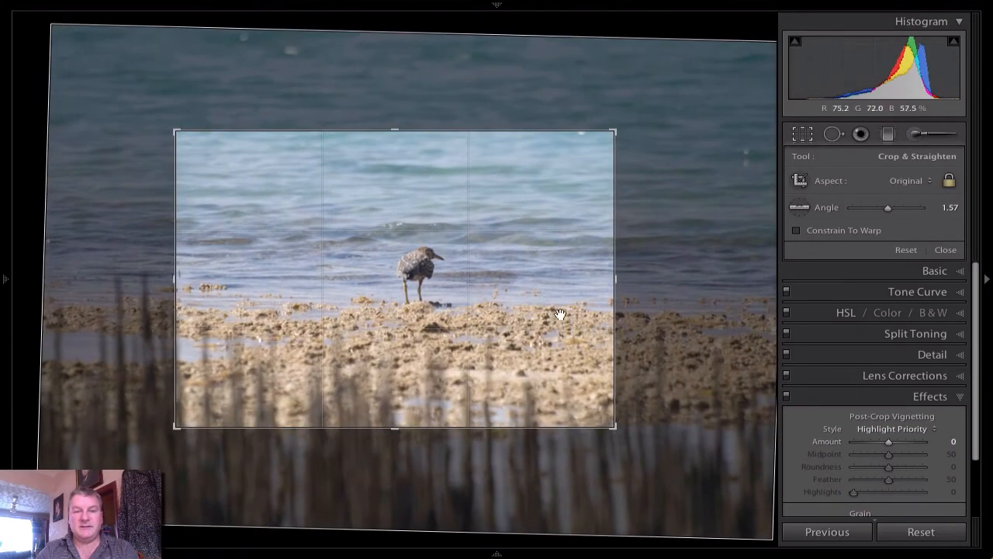
{"action": "key", "text": "Return"}
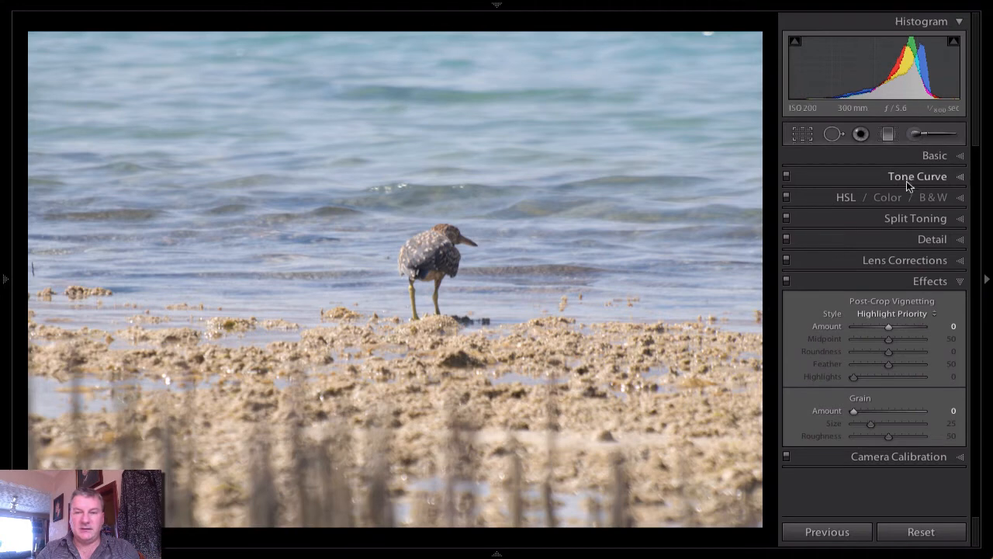
- Apply Auto white balance, adjust the temperature to 5774, and set Clarity to +46 and Vibrance to +35
{"action": "left_click", "coordinate": [933, 156]}
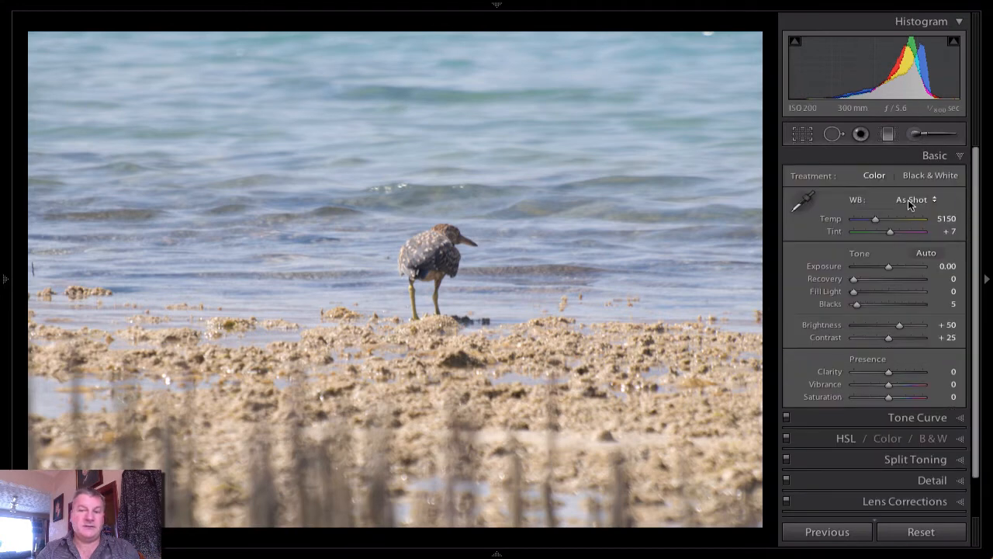
{"action": "left_click", "coordinate": [908, 200]}
{"action": "left_click", "coordinate": [903, 209]}
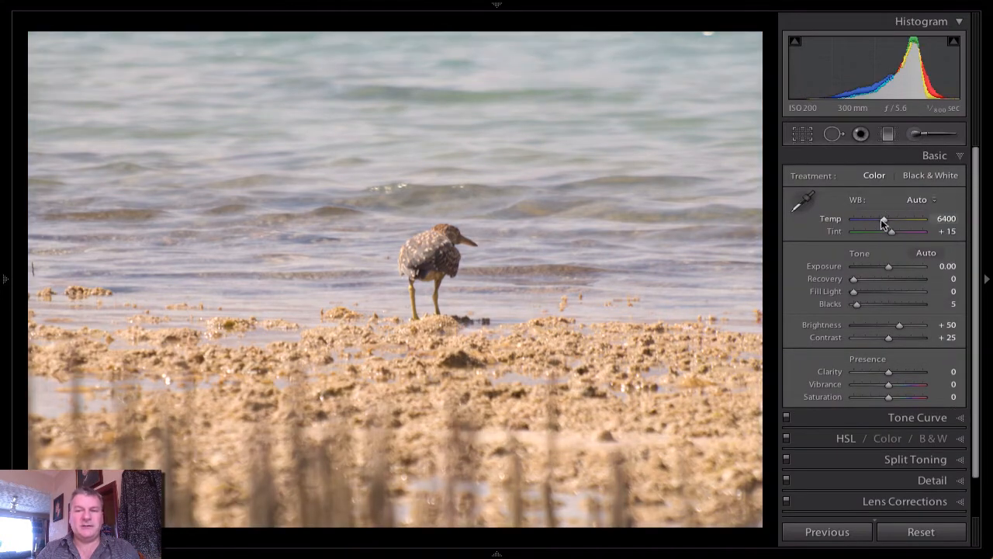
{"action": "left_click_drag", "start_coordinate": [885, 223], "coordinate": [881, 223]}
{"action": "left_click_drag", "start_coordinate": [888, 372], "coordinate": [900, 388]}
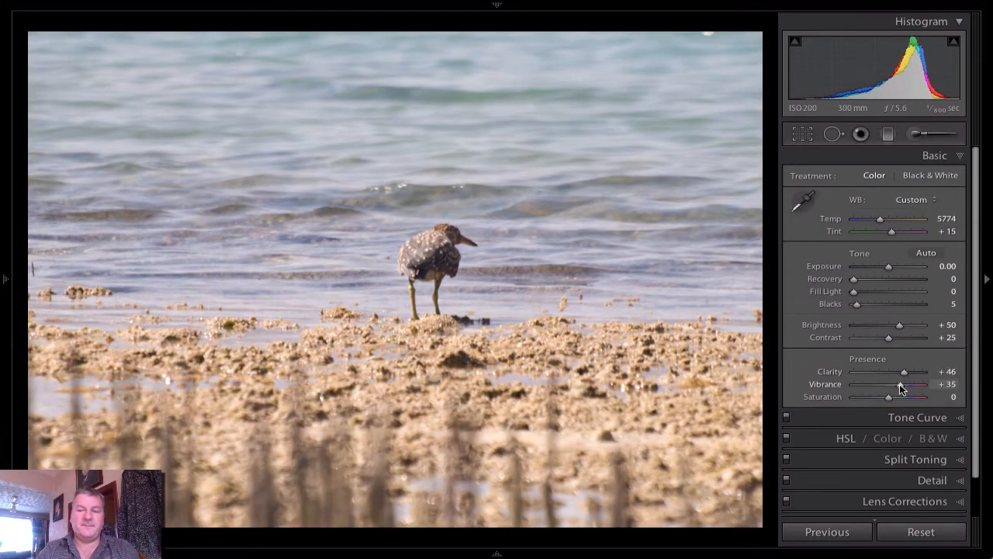
- Add a dark post-crop vignette to the bird photo with an amount of -41
{"action": "scroll", "coordinate": [927, 504], "scroll_direction": "down", "scroll_amount": 1}
{"action": "left_click", "coordinate": [928, 508]}
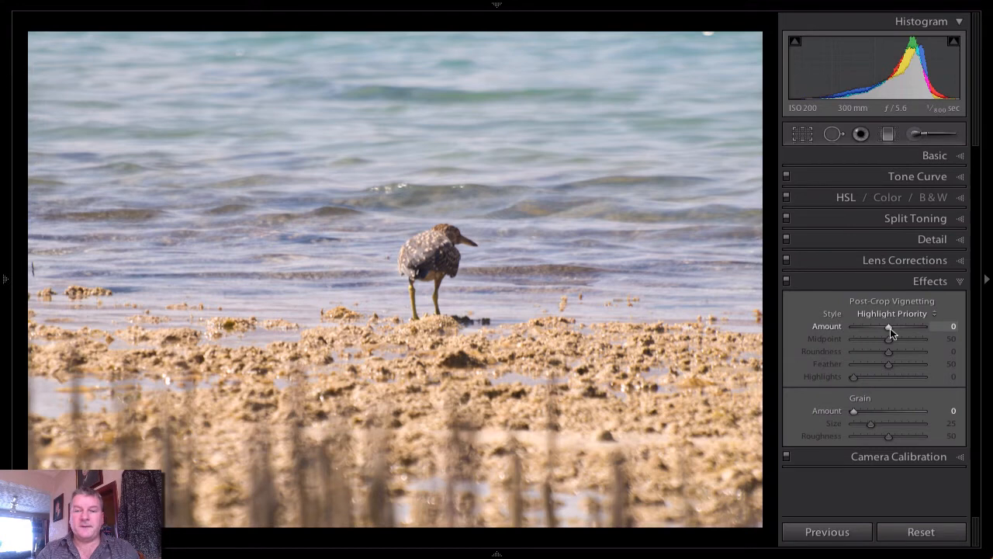
{"action": "left_click_drag", "start_coordinate": [888, 328], "coordinate": [874, 327]}
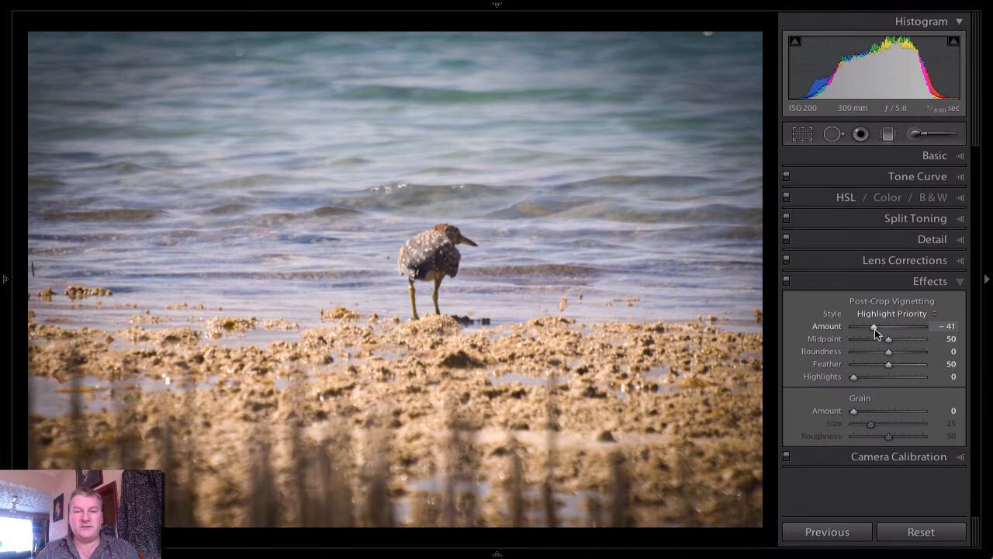
- Compare the bird photo before and after the edits side by side, then return to the single view
{"action": "left_click", "coordinate": [930, 157]}
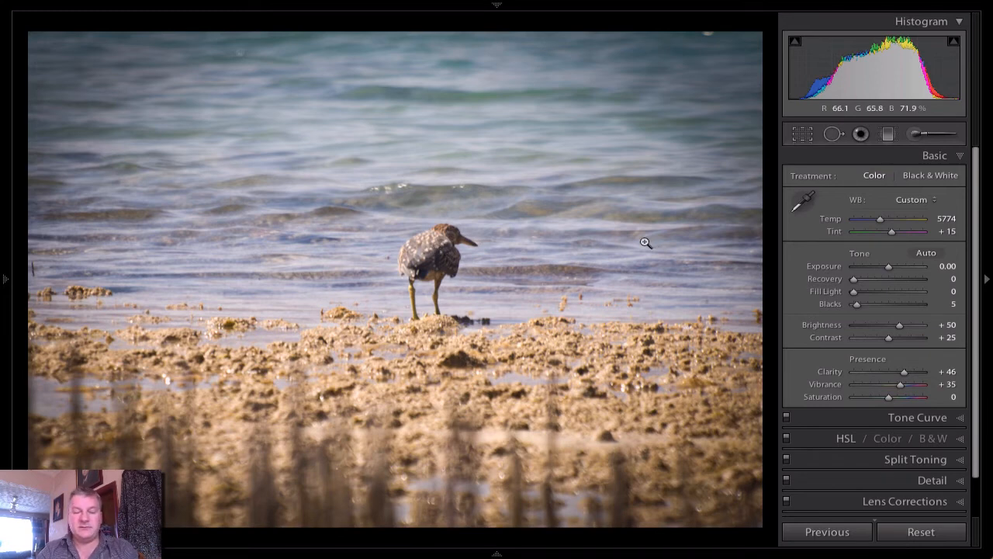
{"action": "key", "text": "y"}
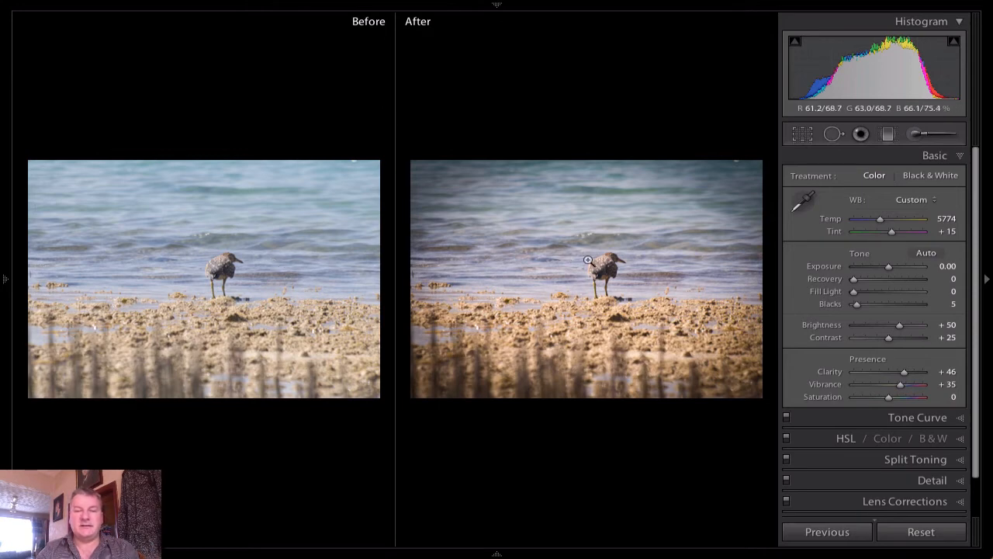
{"action": "key", "text": "y"}
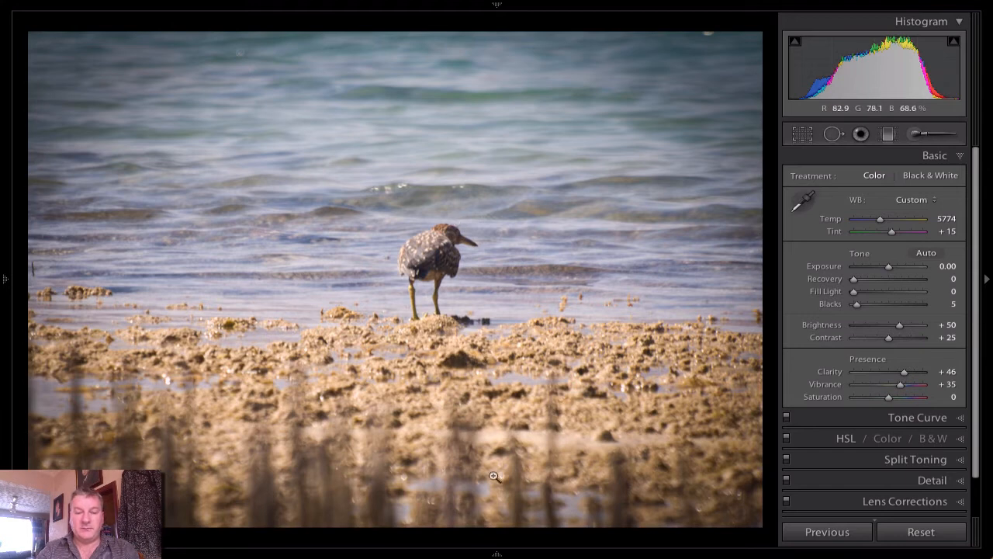
- Select sharm photo day-204 through 207 and synchronize the develop settings of photo 204, including the crop, to the others
{"action": "mouse_move", "coordinate": [503, 554]}
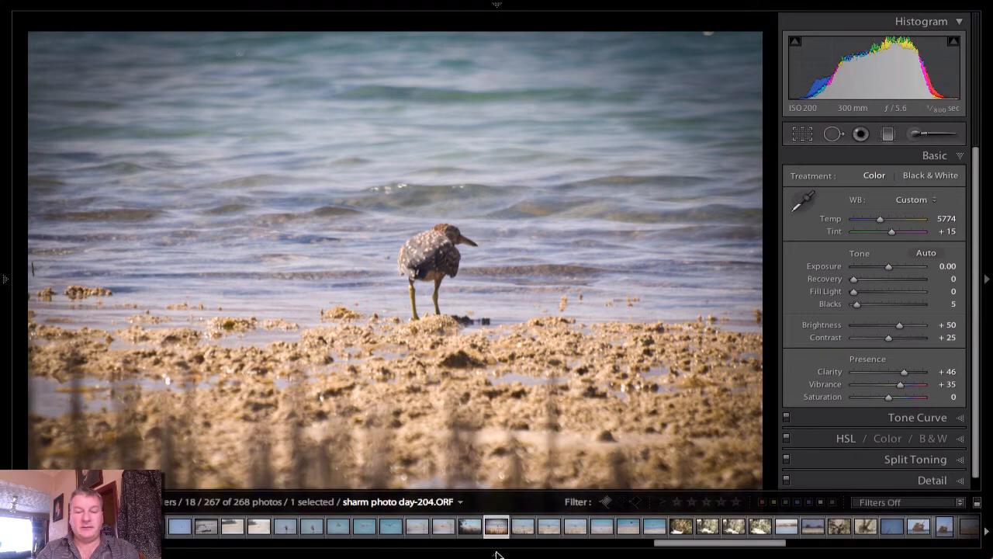
{"action": "left_click", "coordinate": [497, 554]}
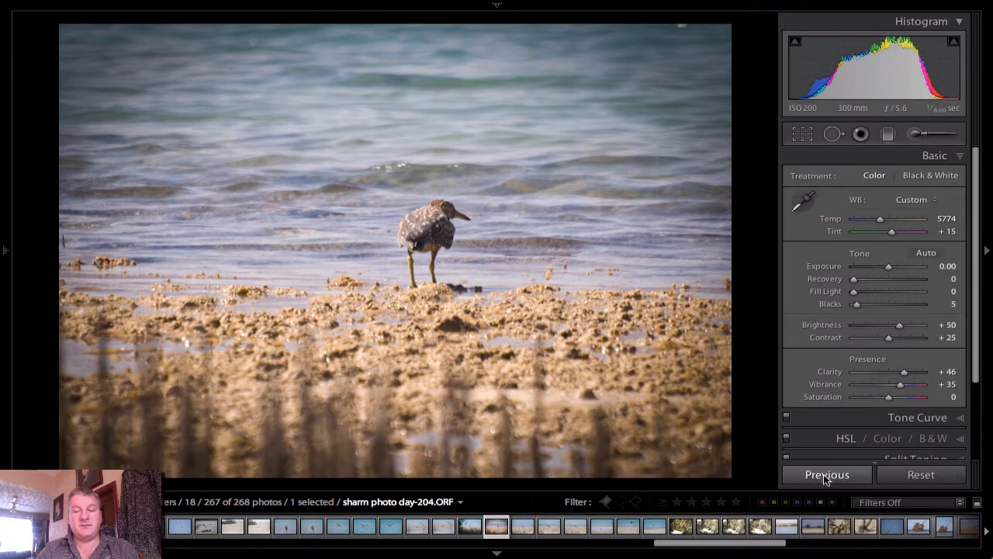
{"action": "key", "text": "shift"}
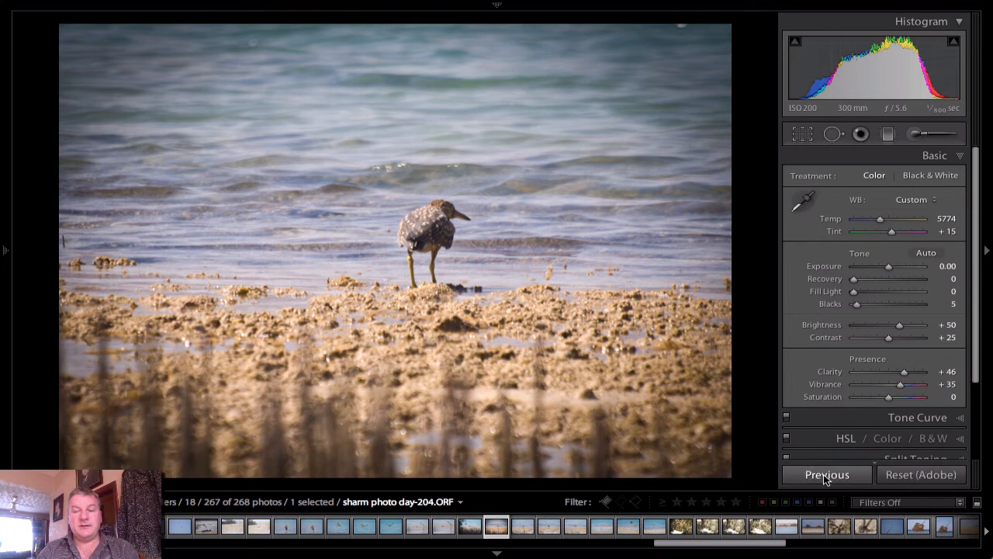
{"action": "left_click", "coordinate": [576, 527], "text": "shift"}
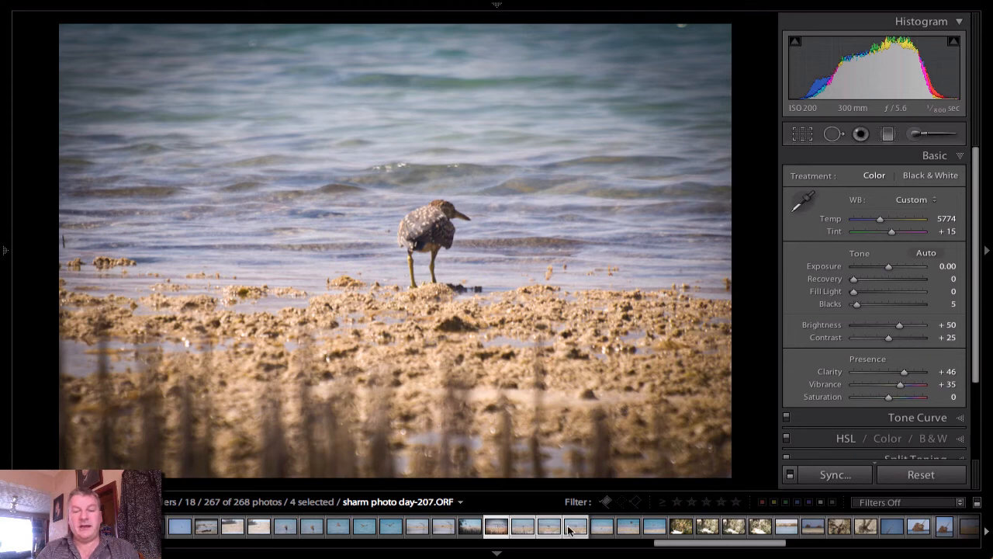
{"action": "left_click", "coordinate": [829, 474]}
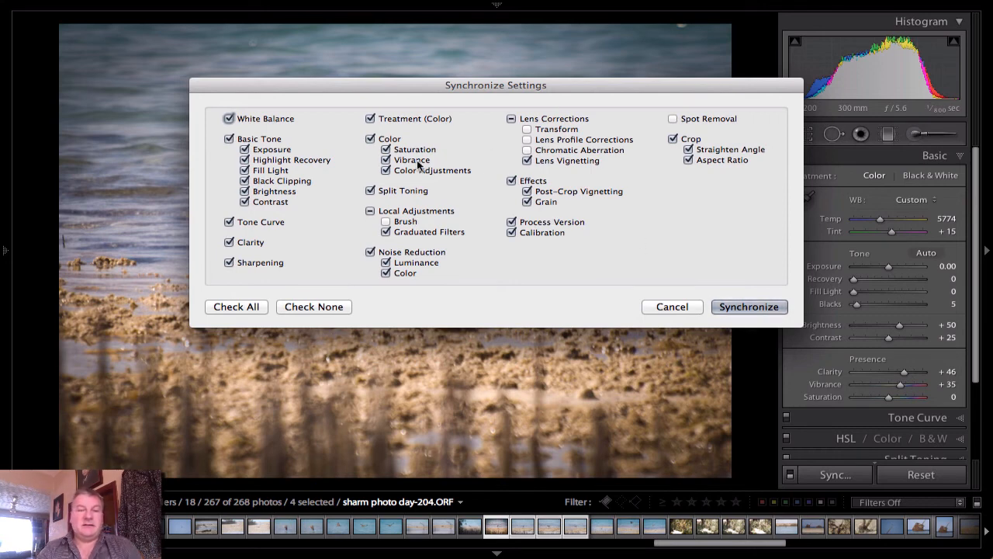
{"action": "left_click", "coordinate": [748, 307]}
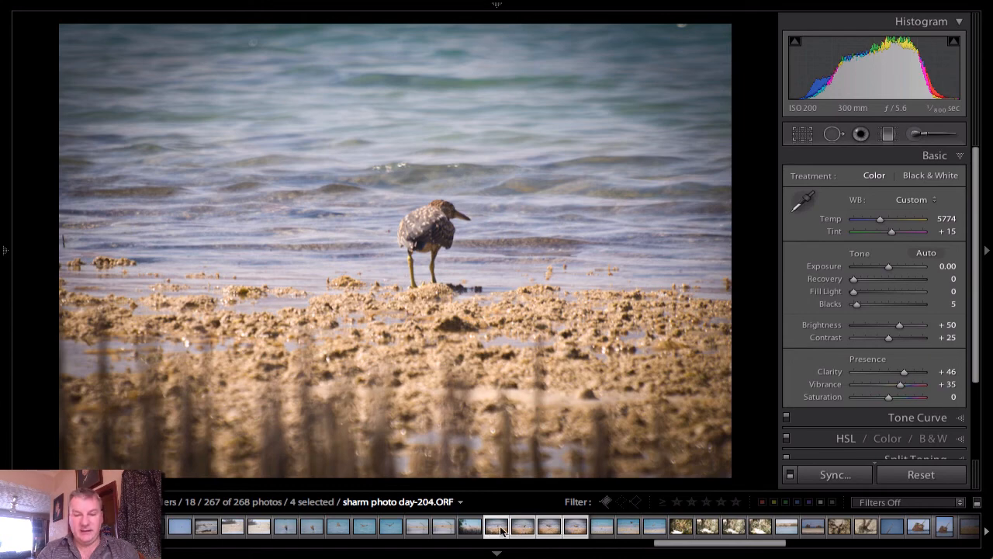
- Check the synchronized bird photos one by one, return to sharm photo day-204 and hide the filmstrip
{"action": "key", "text": "Right"}
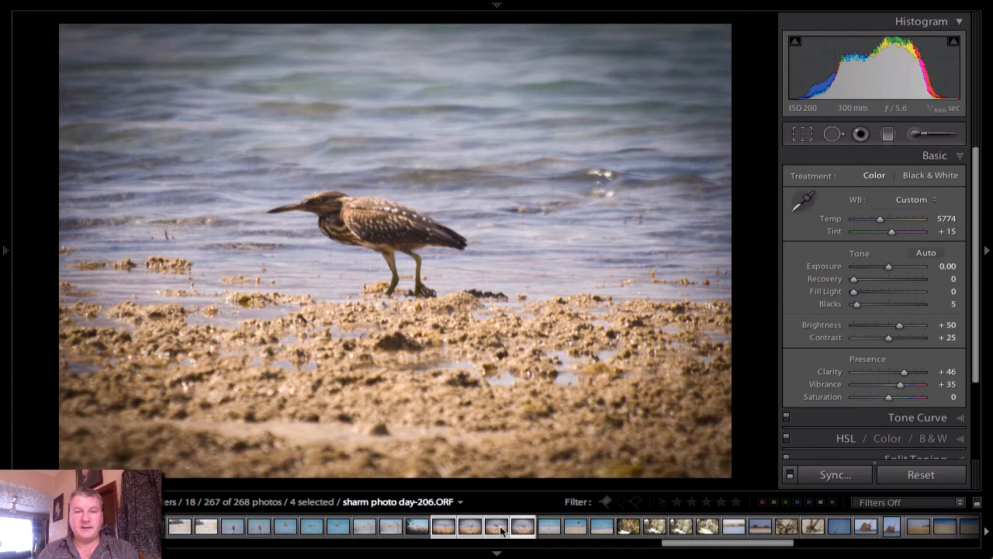
{"action": "key", "text": "Right"}
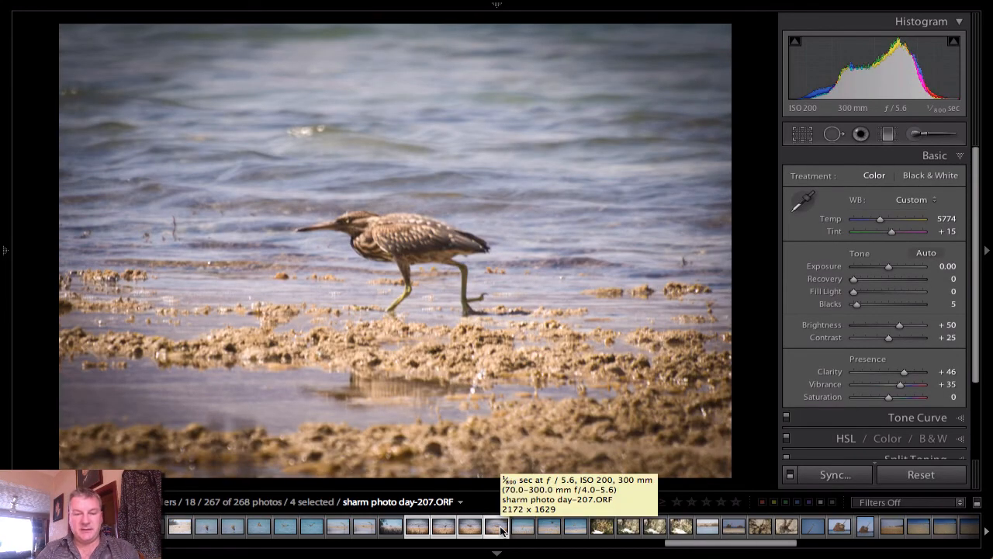
{"action": "left_click", "coordinate": [420, 533]}
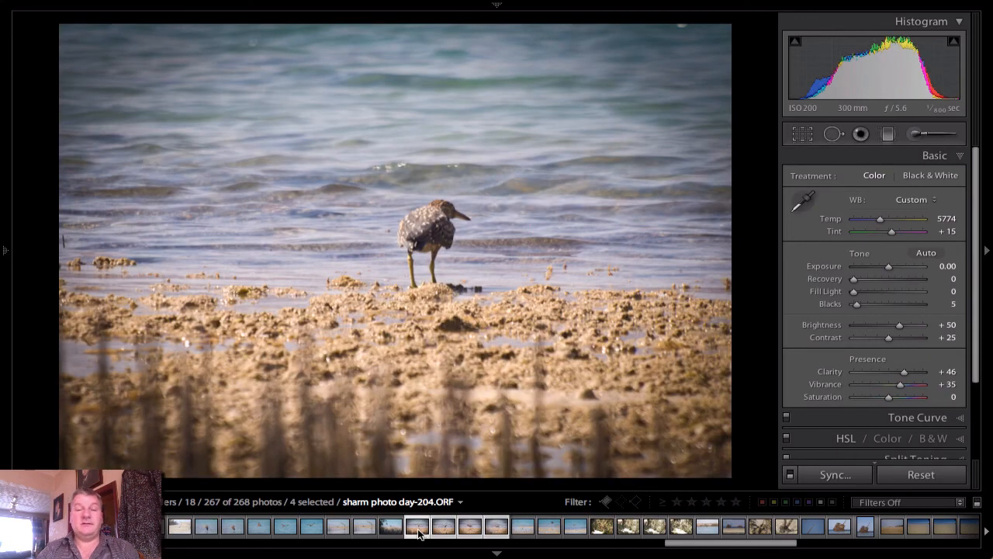
{"action": "left_click", "coordinate": [496, 553]}
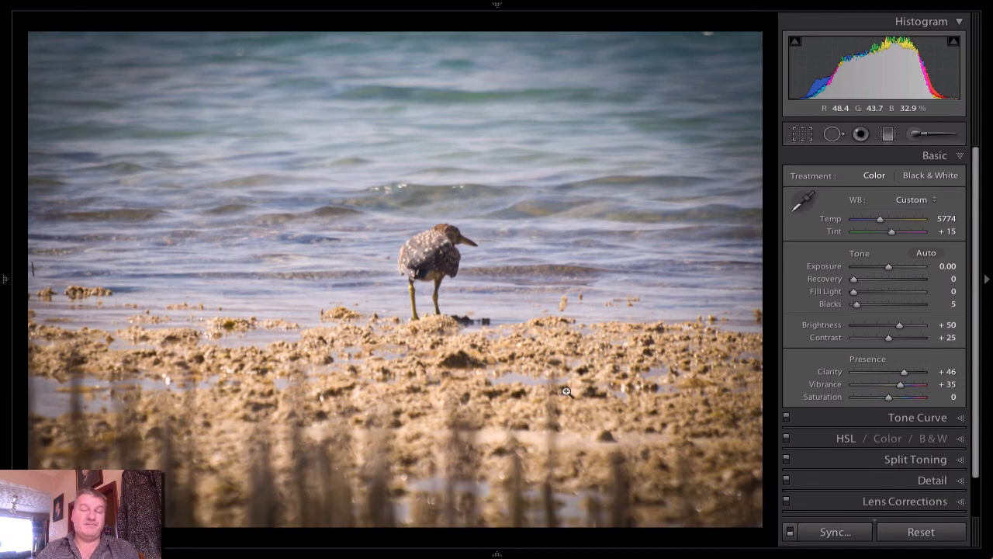